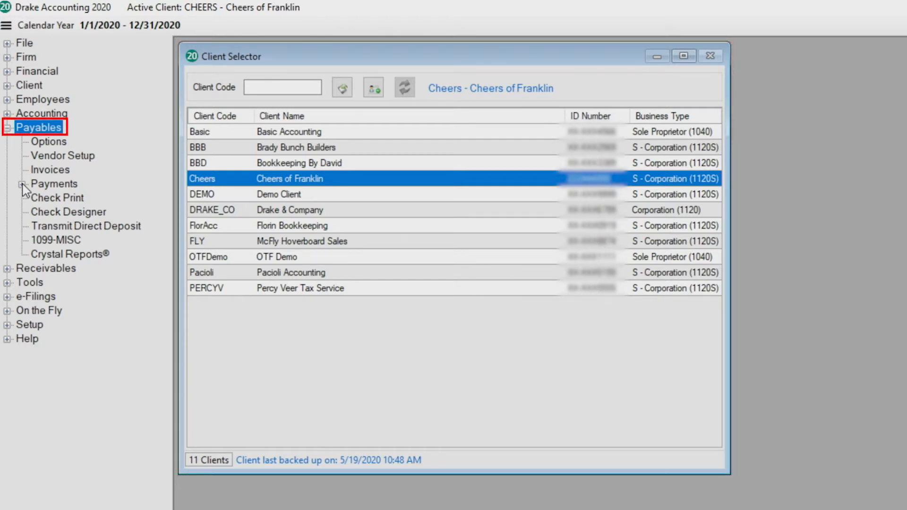
Expand the Payables > Payments menu to reveal Quick, Invoice and 1099 Payments
click(22, 184)
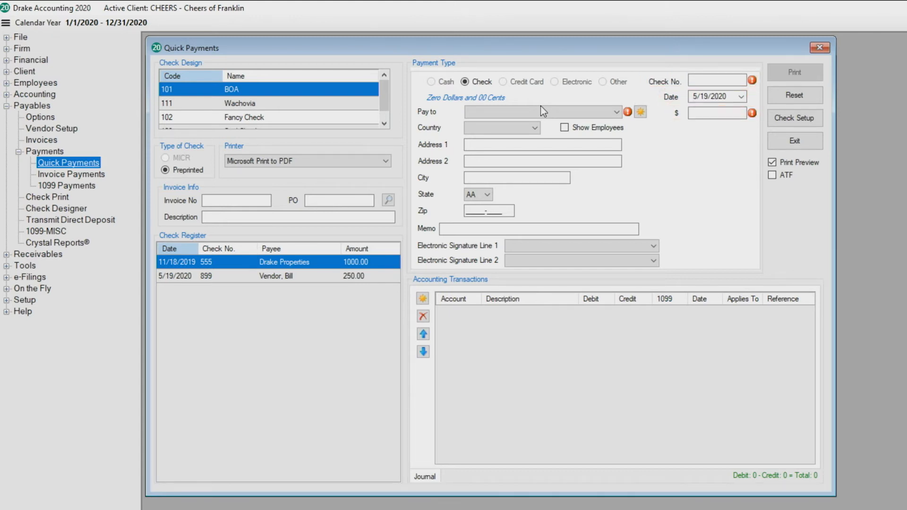
Choose Tortelli Foods as the payee and enable Show Employees in the payee list
click(542, 112)
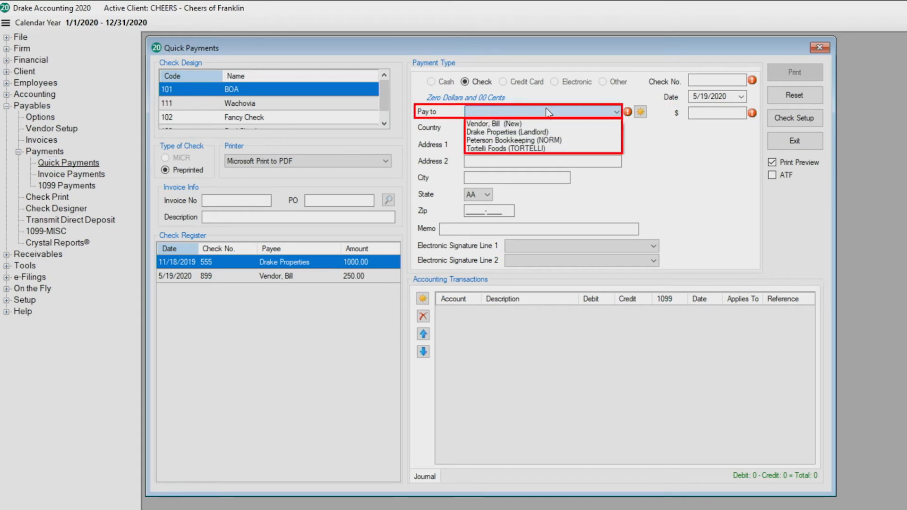
click(535, 150)
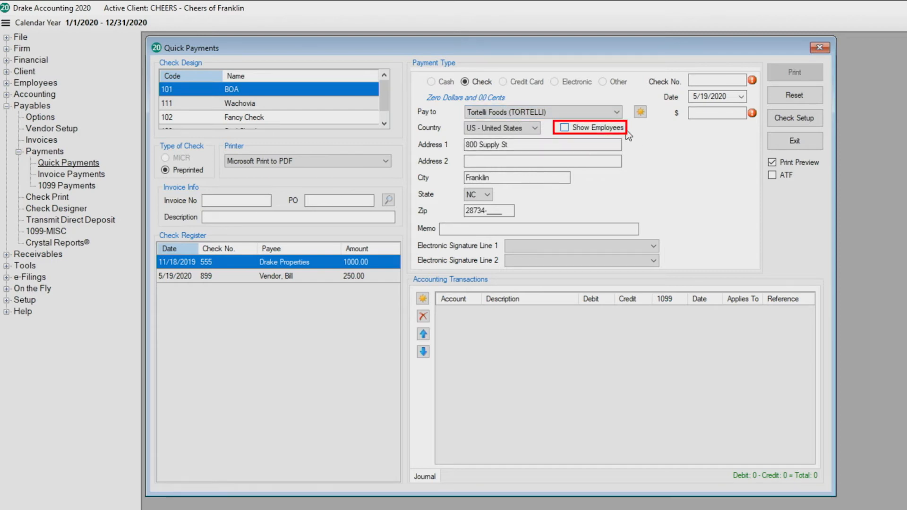
click(565, 128)
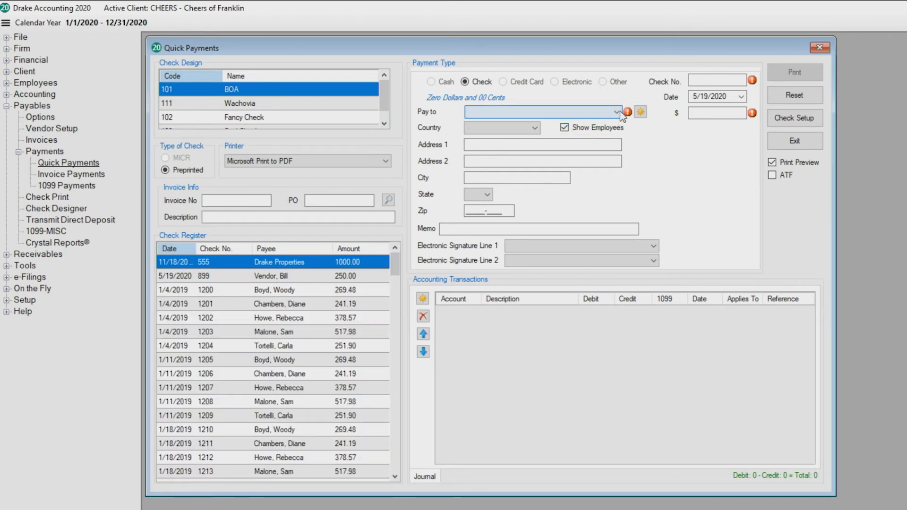
Reopen the Pay to list to confirm Tortelli Foods for check 900 at $999.99
click(616, 112)
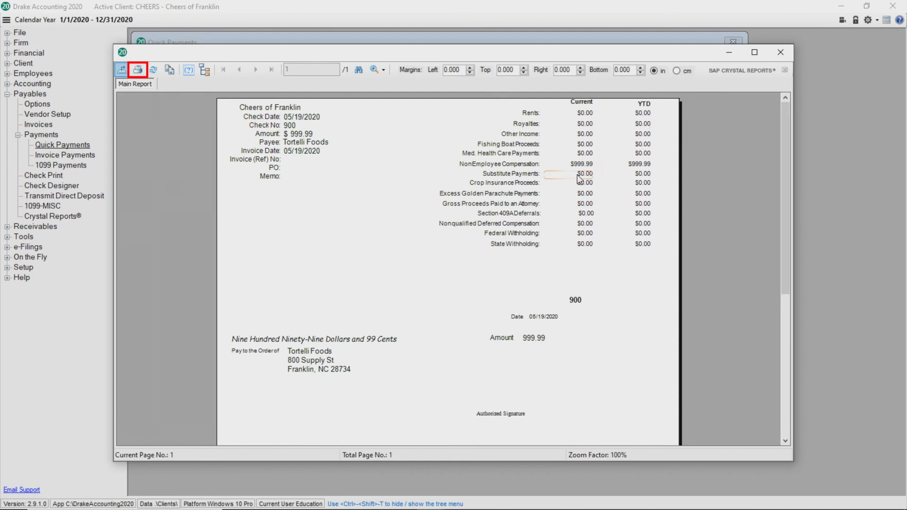
Send check 900 to Tortelli Foods from the Crystal Reports preview to the printer
click(139, 71)
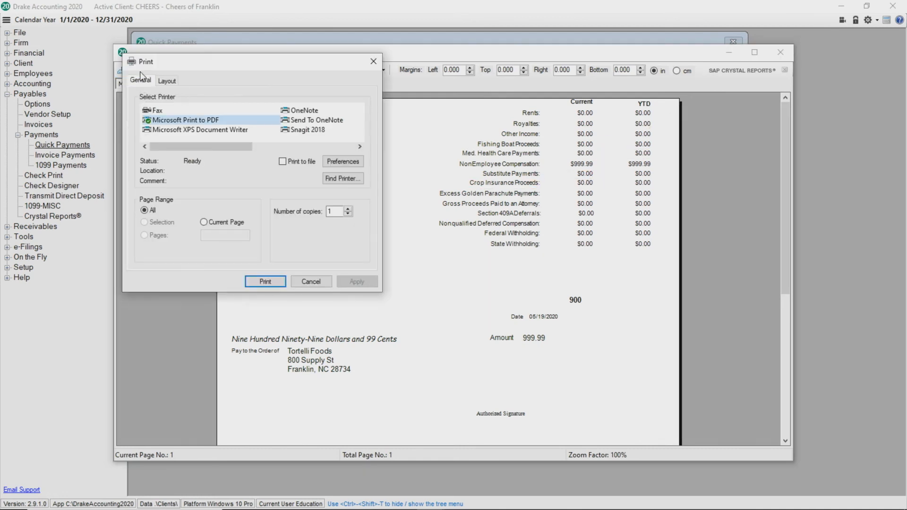